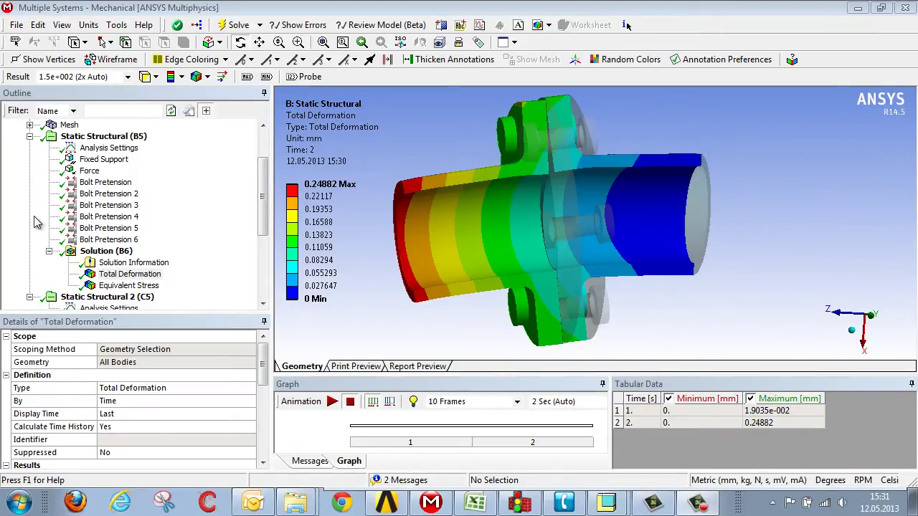
- Add pretension results for Bolt Pretension 4–6 to Solution (B6)
{"action": "left_click", "coordinate": [93, 216]}
{"action": "left_click", "coordinate": [97, 241], "text": "shift"}
{"action": "middle_click_drag", "start_coordinate": [627, 287], "coordinate": [739, 287]}
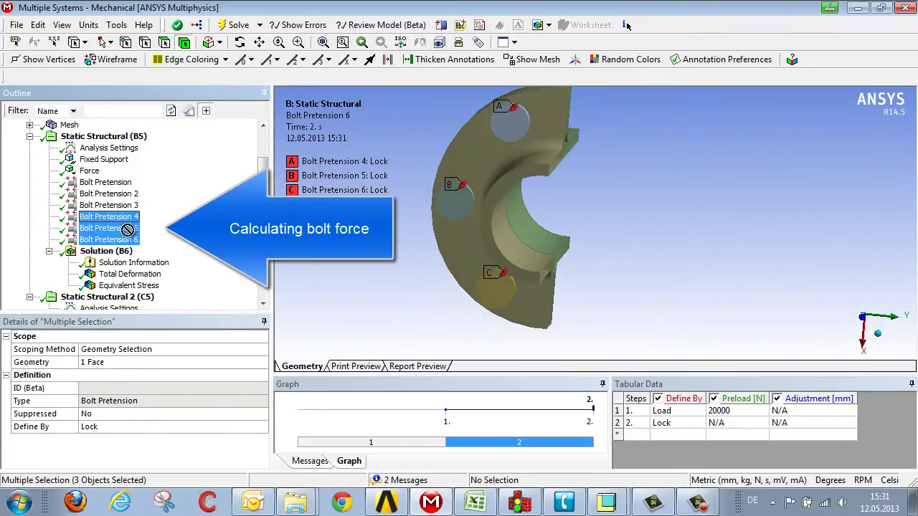
- Solve the analysis and show Total Deformation, peaking at 0.24882 mm in step 2
{"action": "left_click", "coordinate": [107, 252]}
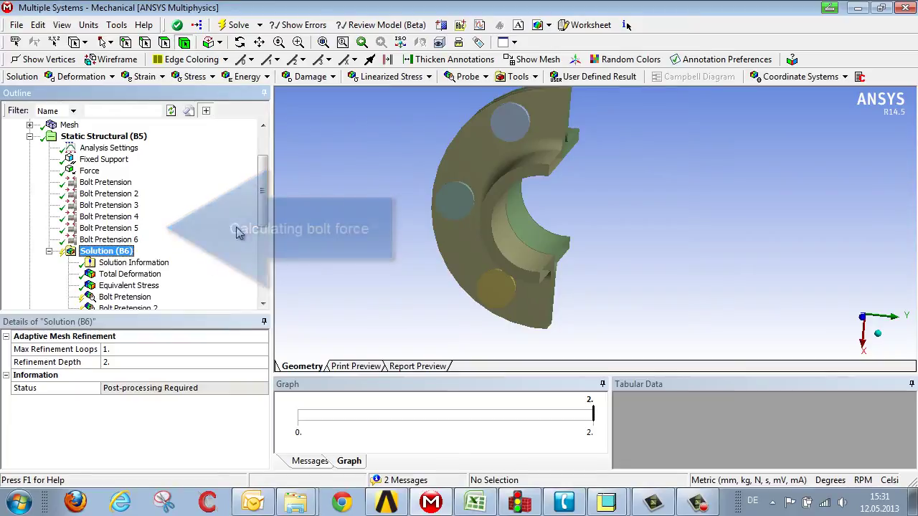
{"action": "scroll", "coordinate": [262, 208], "scroll_direction": "down", "scroll_amount": 1}
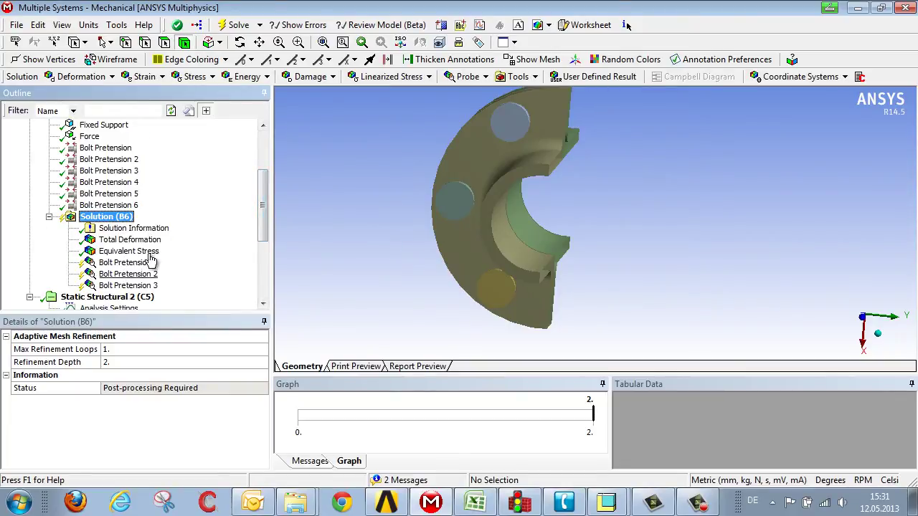
{"action": "left_click", "coordinate": [240, 27]}
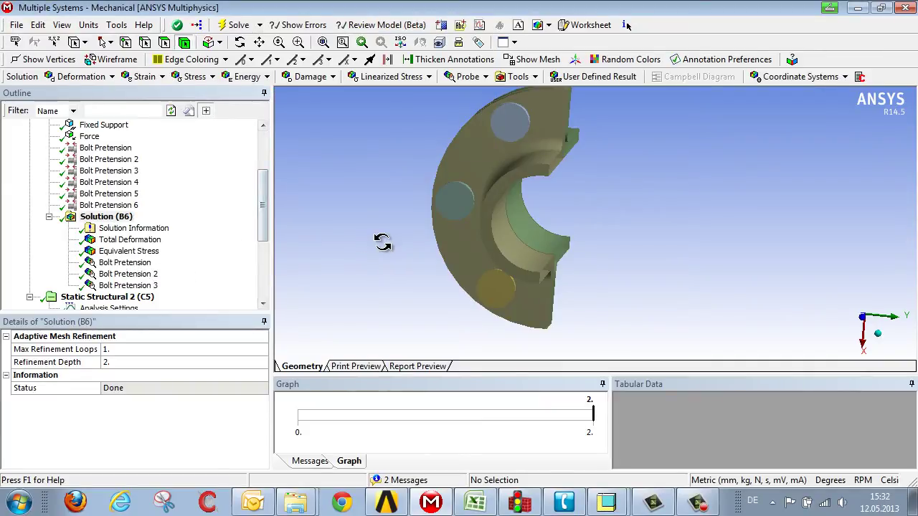
{"action": "left_click_drag", "start_coordinate": [381, 240], "coordinate": [359, 240]}
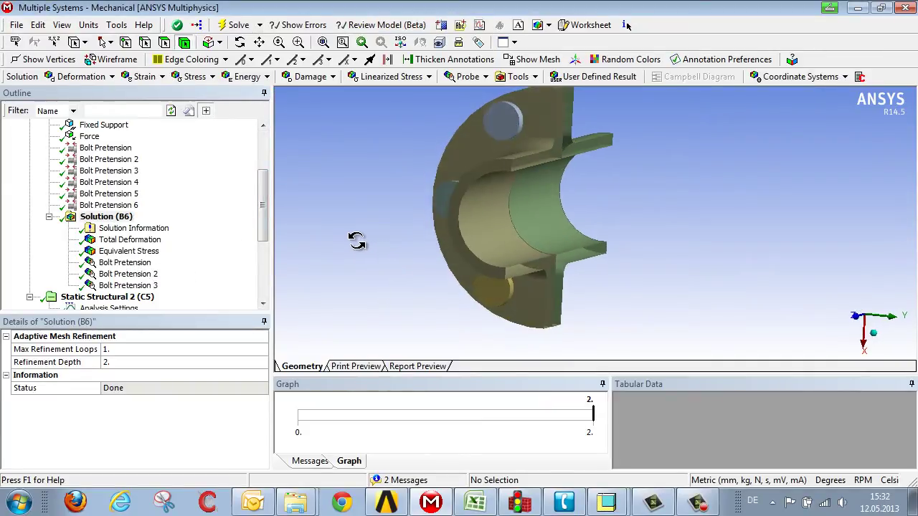
{"action": "left_click", "coordinate": [148, 243]}
{"action": "left_click_drag", "start_coordinate": [473, 230], "coordinate": [537, 188]}
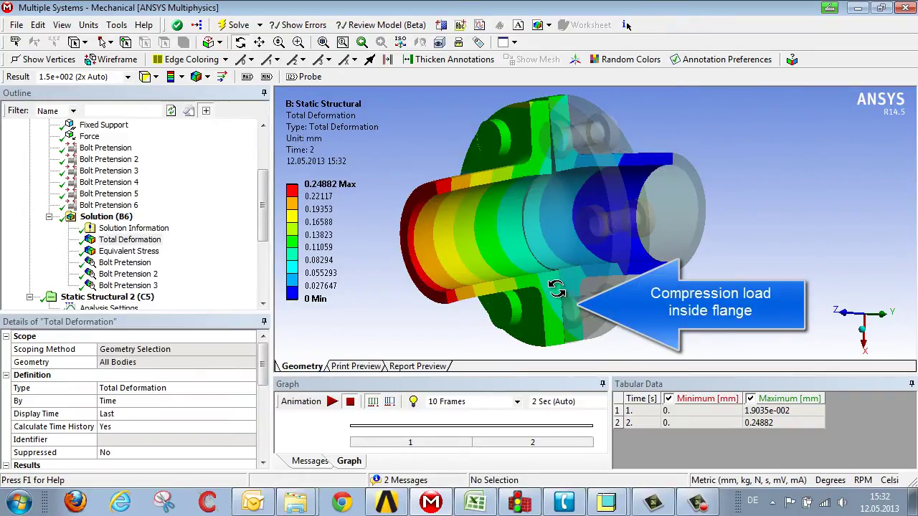
- Check the first bolt pretension result's 21994 N maximum working load against its 20000 N preload
{"action": "left_click", "coordinate": [127, 264]}
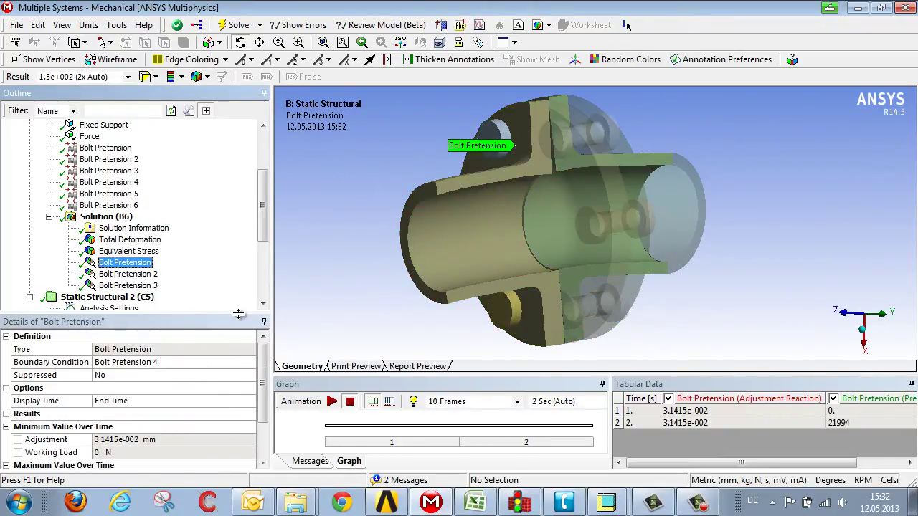
{"action": "left_click_drag", "start_coordinate": [240, 317], "coordinate": [241, 282]}
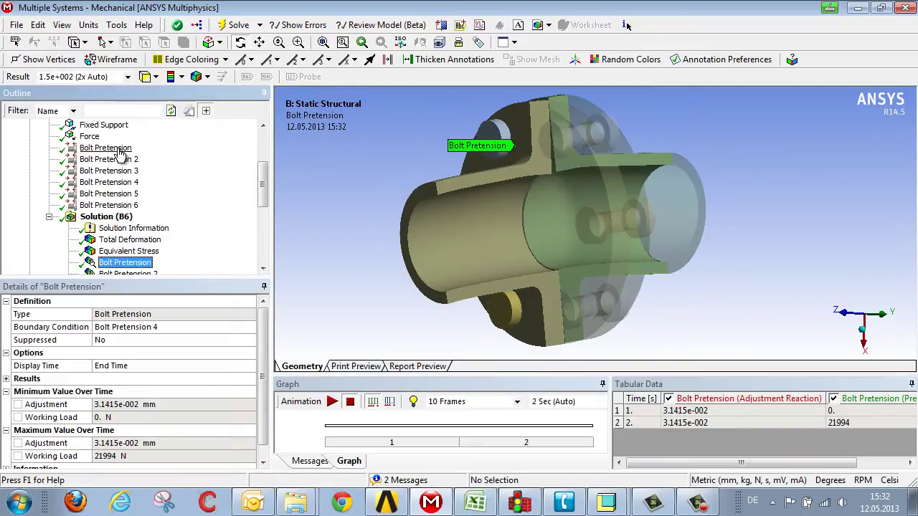
{"action": "left_click", "coordinate": [115, 182]}
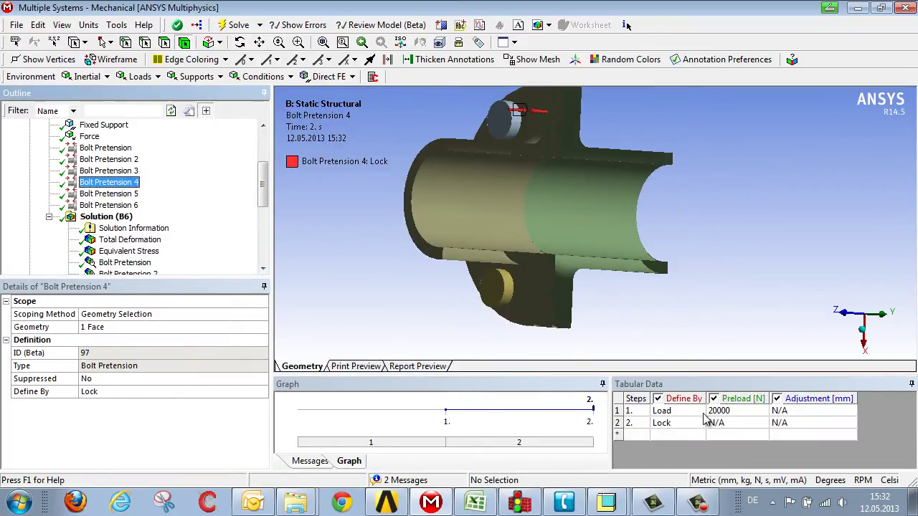
{"action": "scroll", "coordinate": [264, 204], "scroll_direction": "down", "scroll_amount": 1}
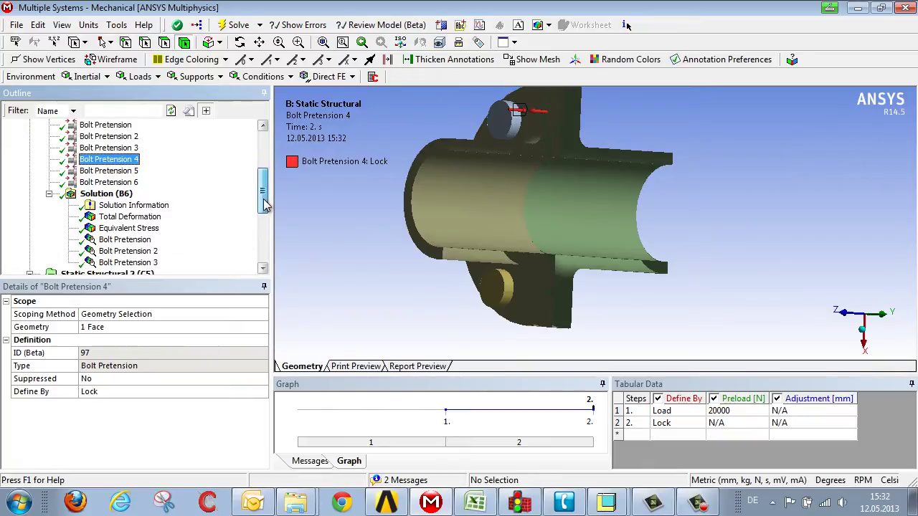
{"action": "left_click", "coordinate": [138, 241]}
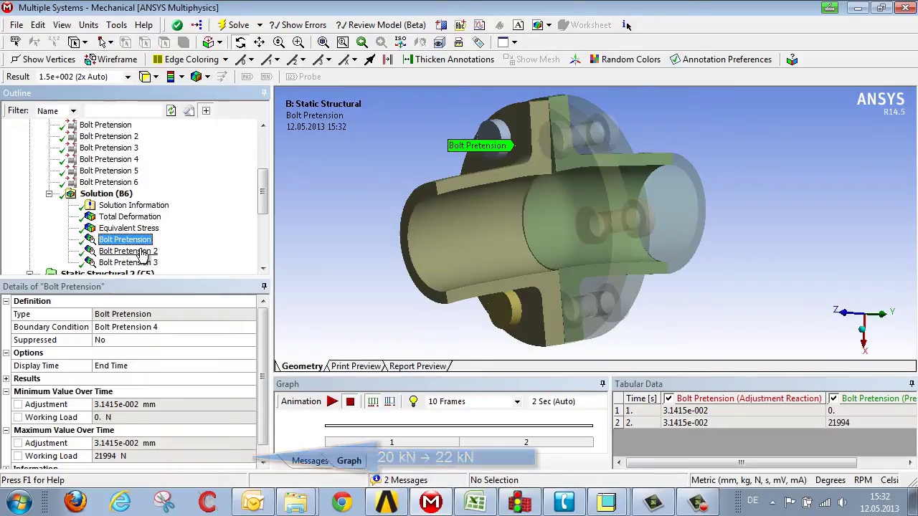
- Compare working loads of the second and third bolt pretension results (20149 N, 19943 N)
{"action": "left_click", "coordinate": [127, 251]}
{"action": "middle_click_drag", "start_coordinate": [502, 253], "coordinate": [557, 242]}
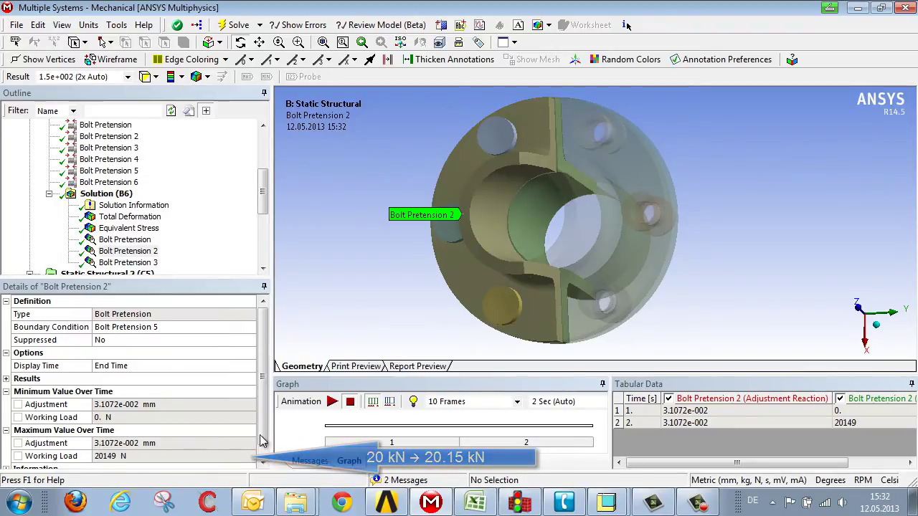
{"action": "left_click_drag", "start_coordinate": [266, 437], "coordinate": [267, 450]}
{"action": "left_click", "coordinate": [152, 264]}
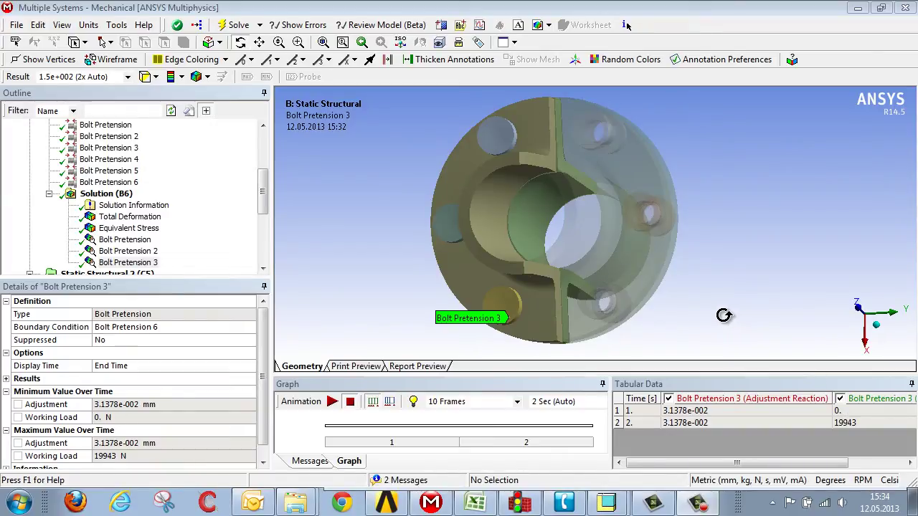
{"action": "left_click", "coordinate": [134, 242]}
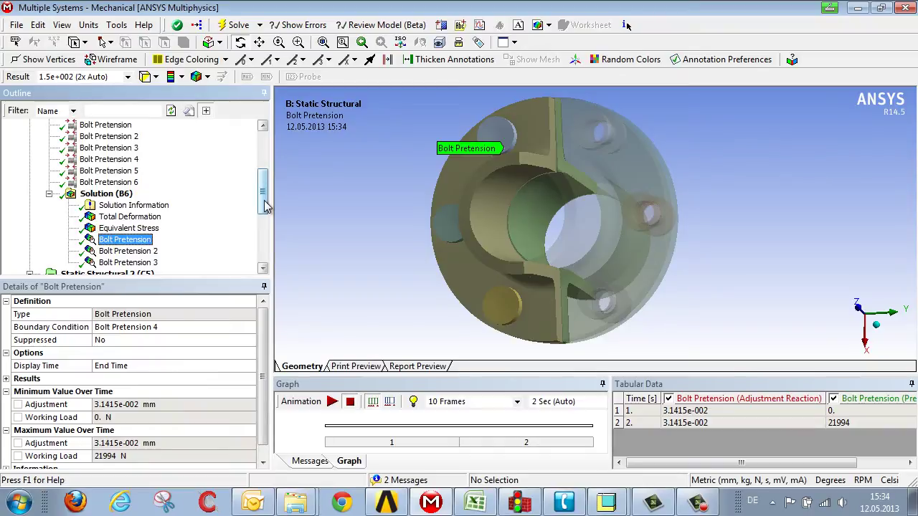
- Check Static Structural (B5) loads, then show bolt 4's 21994 N working load and 3.1415e-002 mm adjustment
{"action": "left_click_drag", "start_coordinate": [265, 206], "coordinate": [264, 192]}
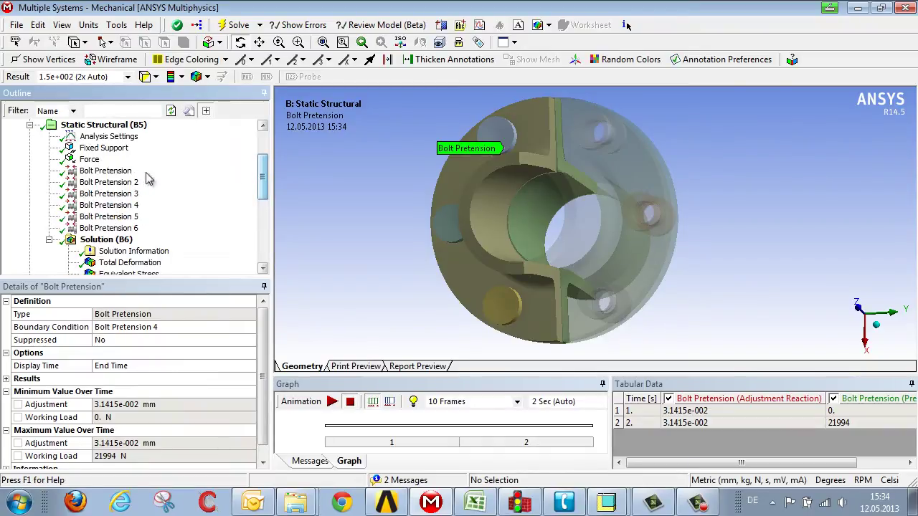
{"action": "left_click", "coordinate": [108, 127]}
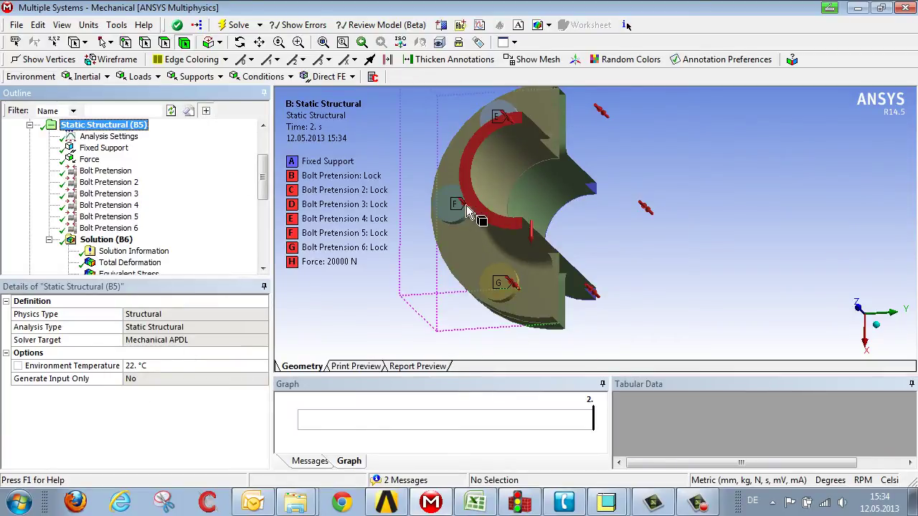
{"action": "middle_click_drag", "start_coordinate": [531, 248], "coordinate": [502, 261]}
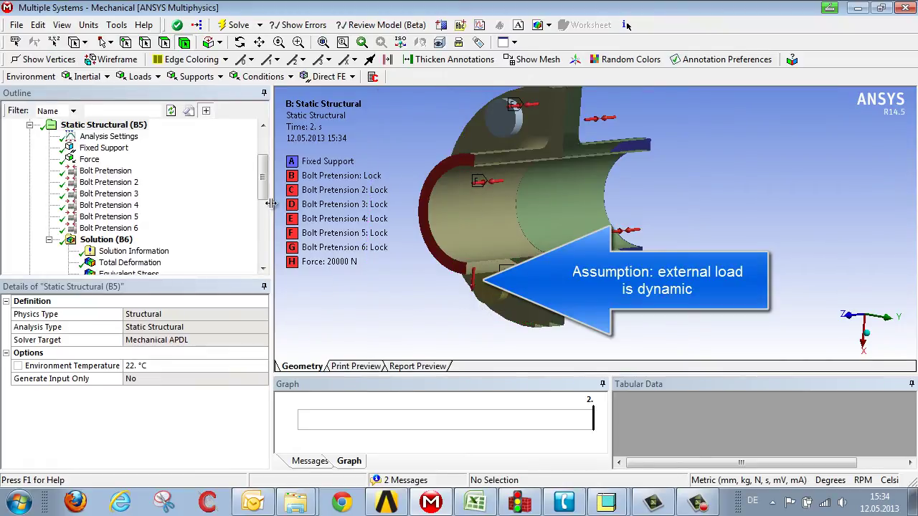
{"action": "left_click_drag", "start_coordinate": [265, 199], "coordinate": [267, 208]}
{"action": "left_click", "coordinate": [136, 241]}
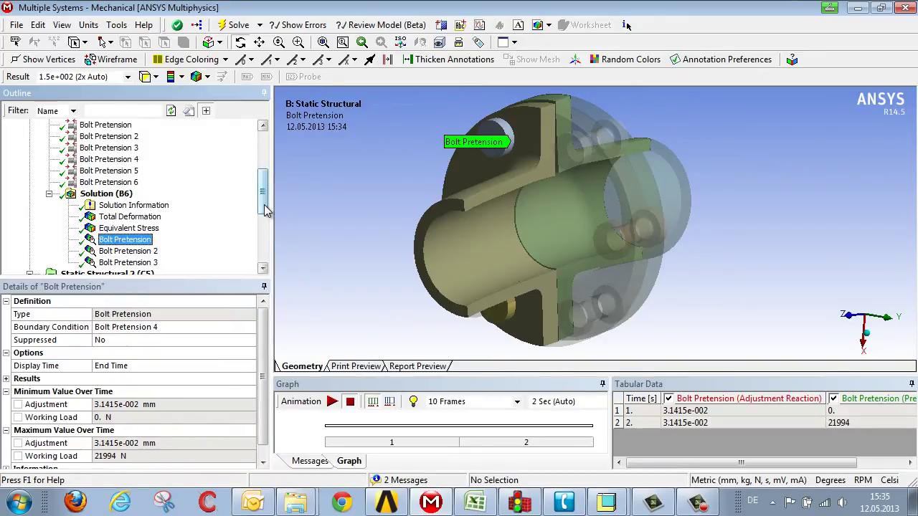
- Show the first Bolt Pretension load: 20000 N preload in step 1, locked in step 2
{"action": "scroll", "coordinate": [265, 208], "scroll_direction": "up", "scroll_amount": 1}
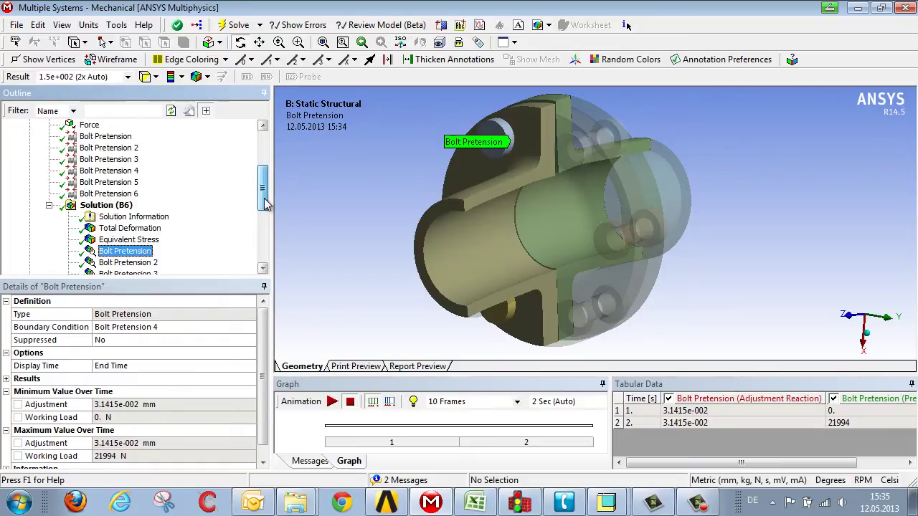
{"action": "left_click", "coordinate": [114, 139]}
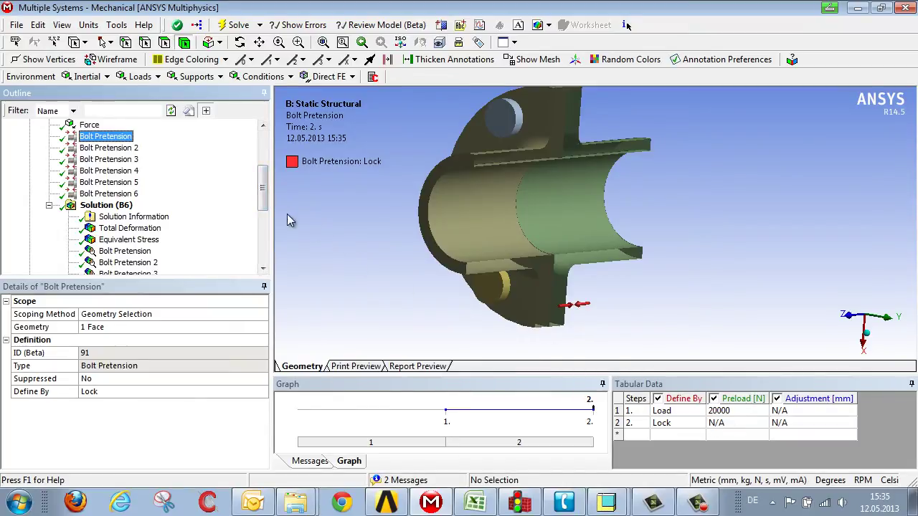
- Verify the copied analysis's bolt 4–6 pretension loads are 8000 N
{"action": "left_click_drag", "start_coordinate": [262, 188], "coordinate": [277, 244]}
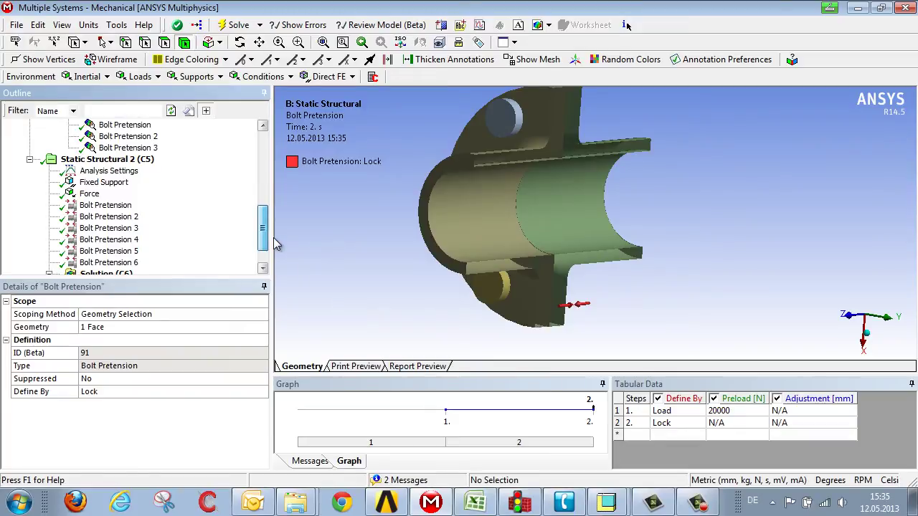
{"action": "left_click", "coordinate": [105, 206]}
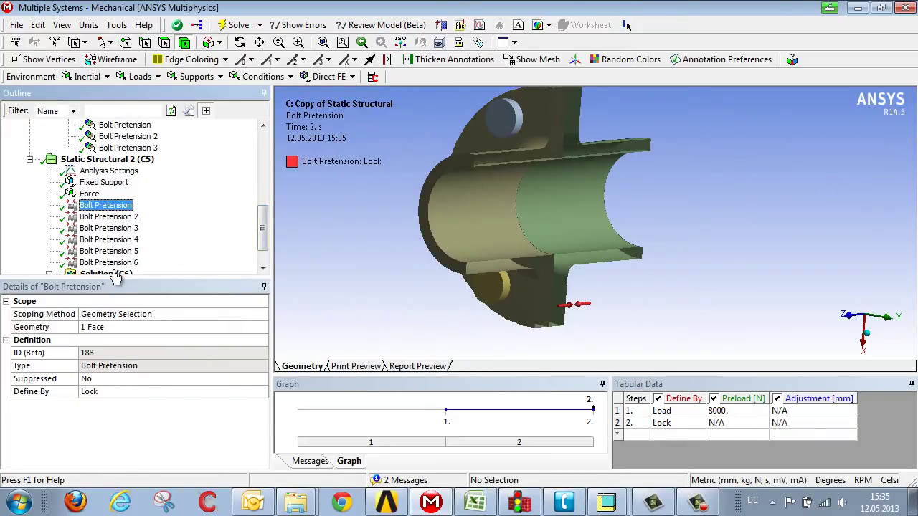
{"action": "left_click_drag", "start_coordinate": [266, 241], "coordinate": [266, 258]}
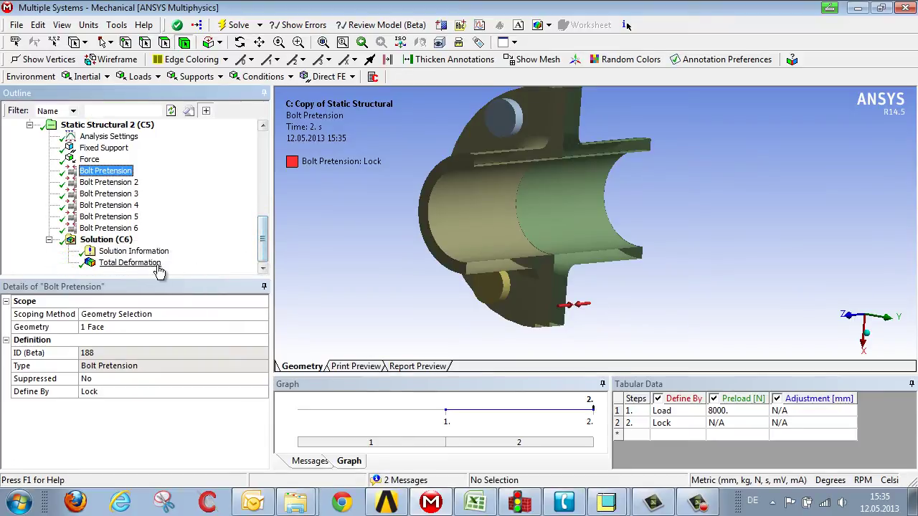
{"action": "left_click", "coordinate": [125, 207]}
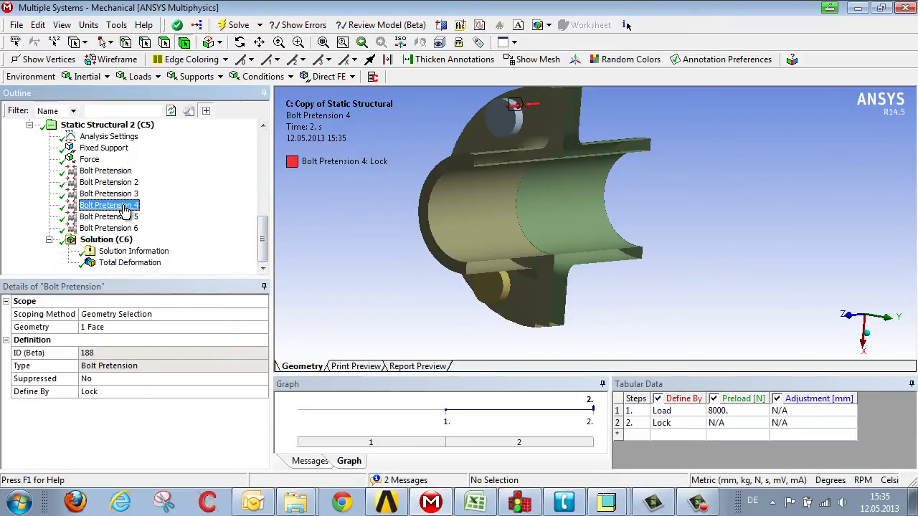
{"action": "left_click", "coordinate": [107, 217], "text": "ctrl"}
{"action": "left_click", "coordinate": [107, 228], "text": "ctrl"}
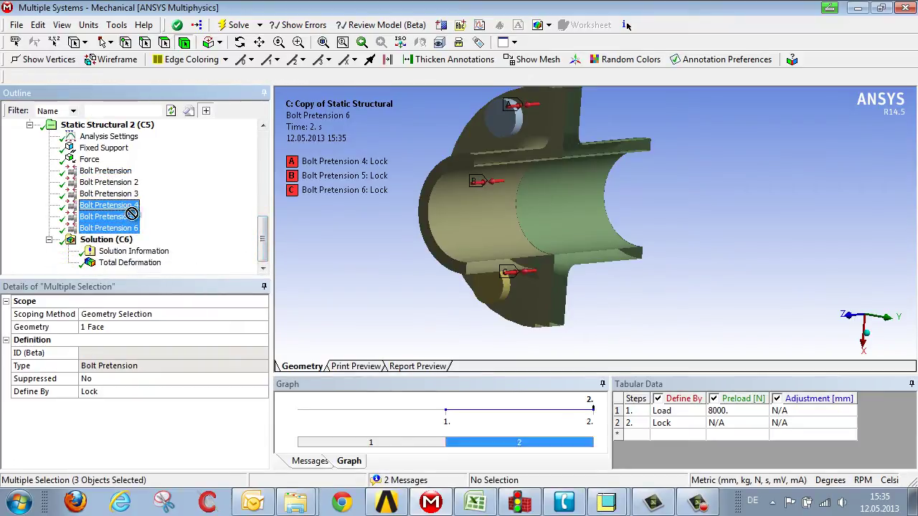
- Solve Solution (C6) and show the bolt pretension result peaking at 13929 N
{"action": "left_click", "coordinate": [106, 239]}
{"action": "left_click", "coordinate": [239, 24]}
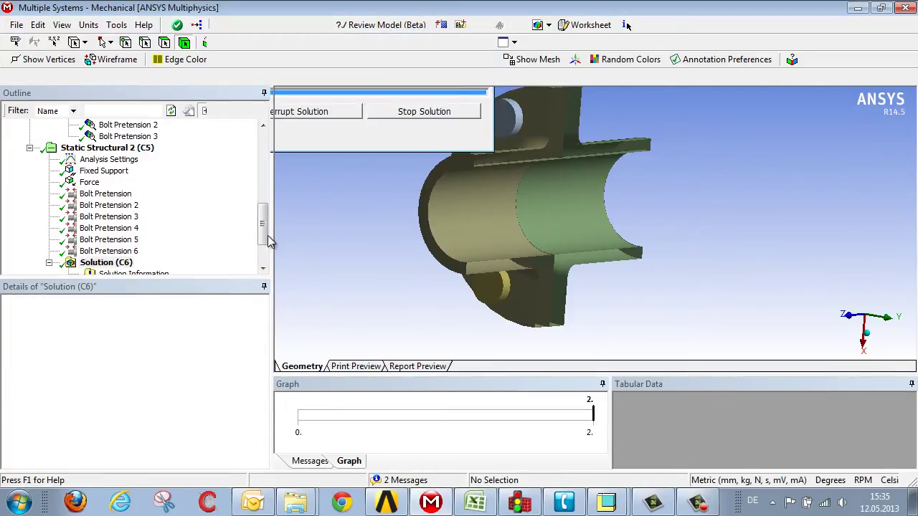
{"action": "scroll", "coordinate": [265, 258], "scroll_direction": "down", "scroll_amount": 2}
{"action": "left_click", "coordinate": [136, 240]}
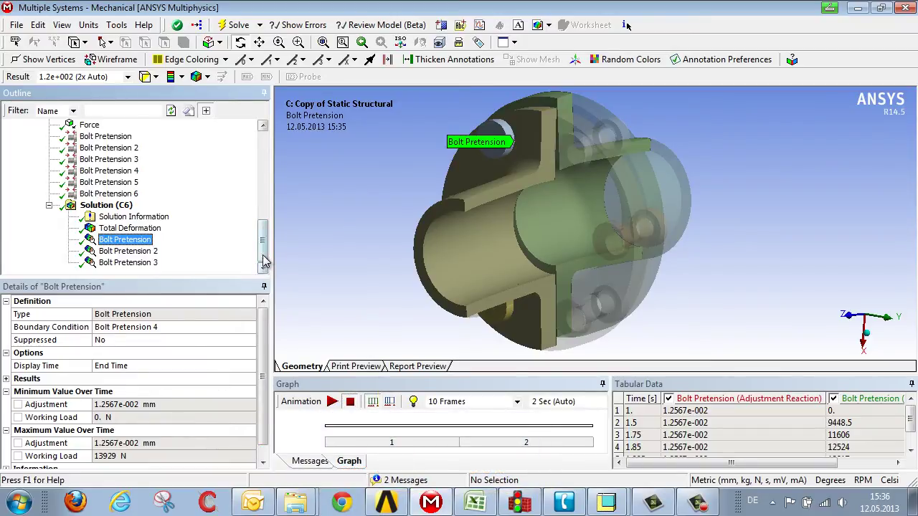
{"action": "scroll", "coordinate": [264, 256], "scroll_direction": "up", "scroll_amount": 4}
{"action": "left_click", "coordinate": [141, 194]}
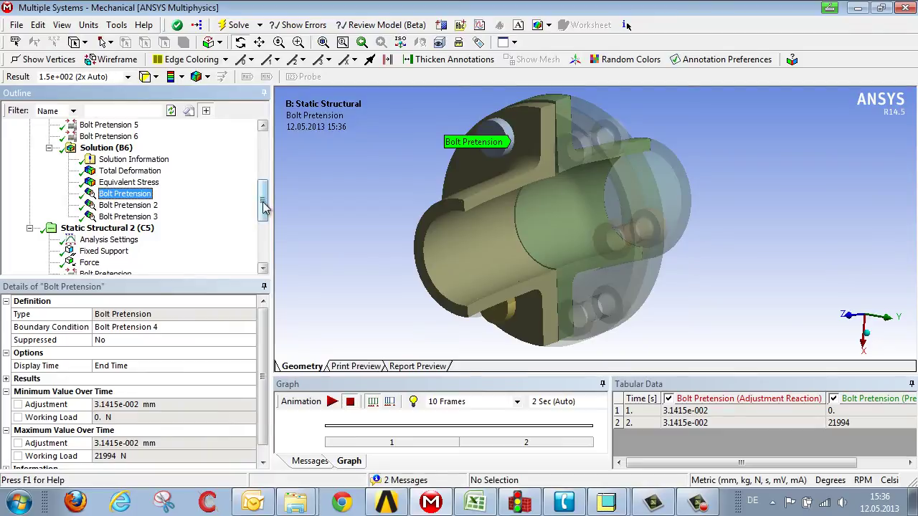
{"action": "left_click_drag", "start_coordinate": [259, 201], "coordinate": [244, 227]}
{"action": "left_click", "coordinate": [115, 205]}
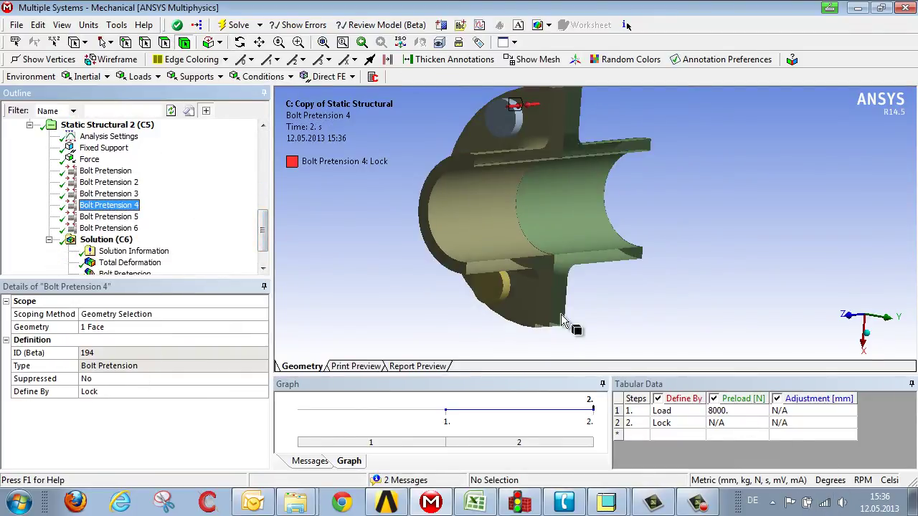
{"action": "left_click_drag", "start_coordinate": [265, 221], "coordinate": [263, 239]}
{"action": "left_click", "coordinate": [121, 239]}
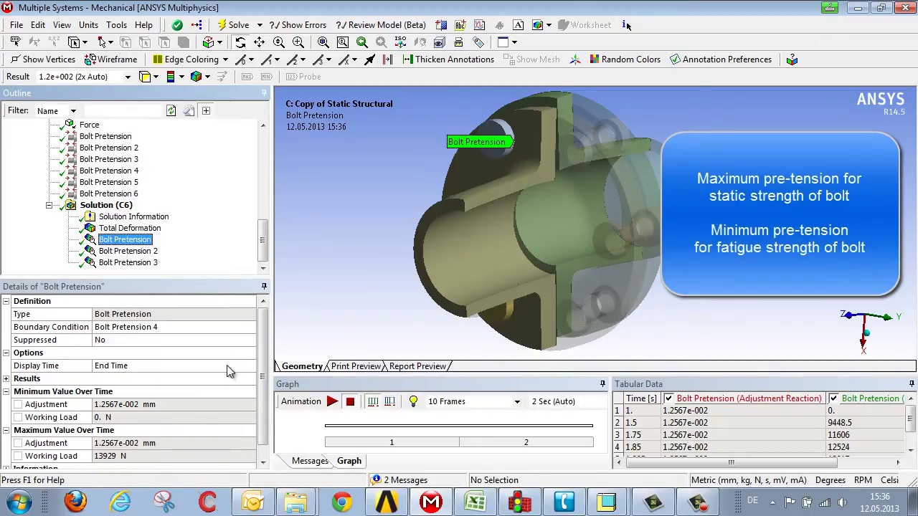
{"action": "left_click_drag", "start_coordinate": [264, 249], "coordinate": [264, 174]}
{"action": "left_click", "coordinate": [107, 159]}
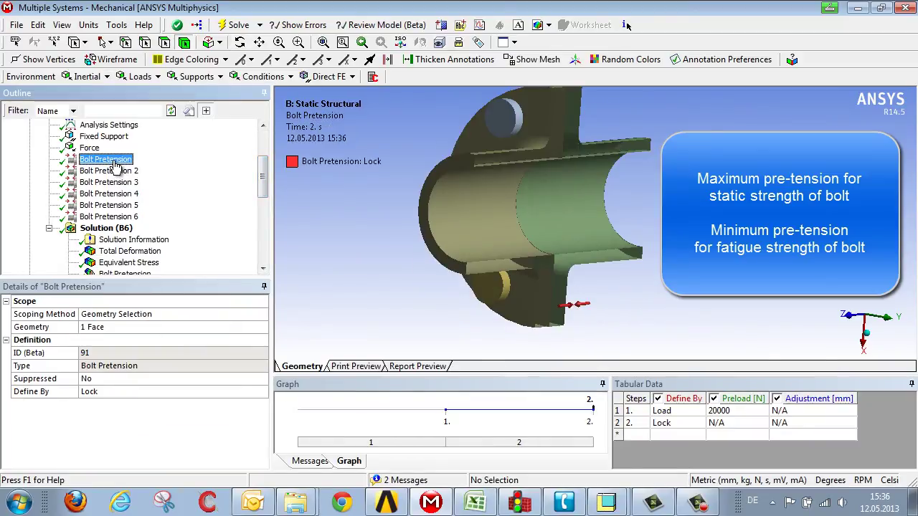
{"action": "left_click_drag", "start_coordinate": [264, 178], "coordinate": [264, 195]}
{"action": "left_click", "coordinate": [142, 218]}
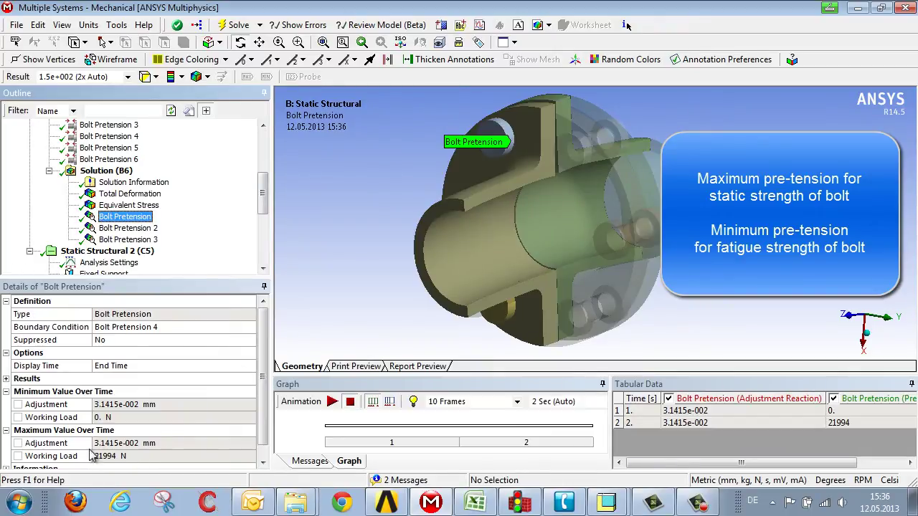
{"action": "left_click_drag", "start_coordinate": [263, 211], "coordinate": [263, 231]}
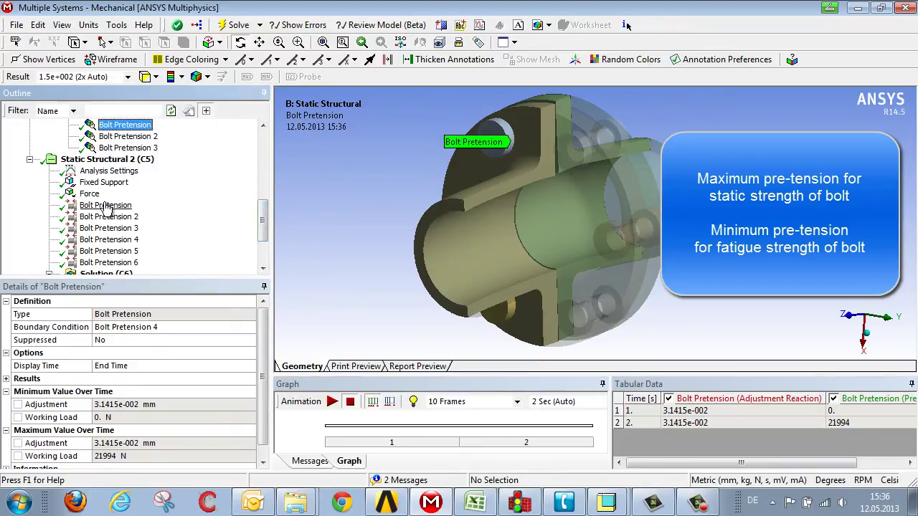
{"action": "left_click_drag", "start_coordinate": [264, 233], "coordinate": [264, 251]}
{"action": "left_click", "coordinate": [125, 241]}
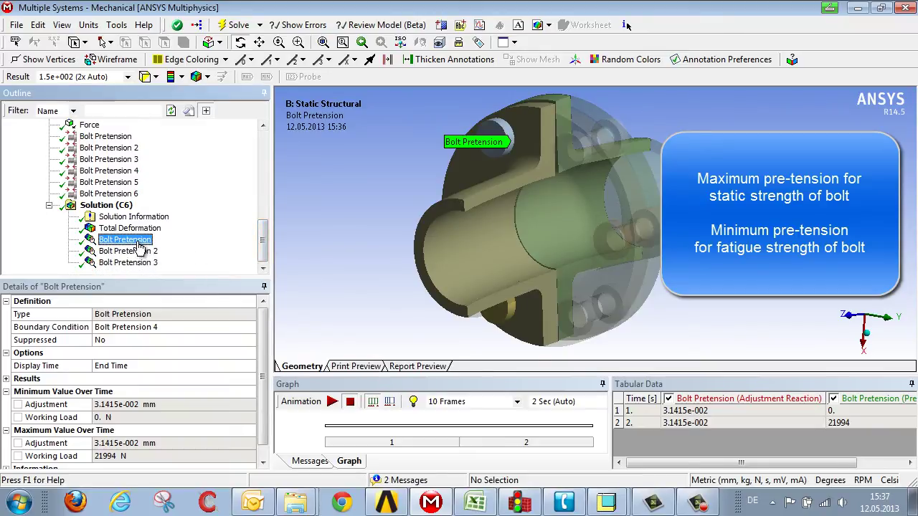